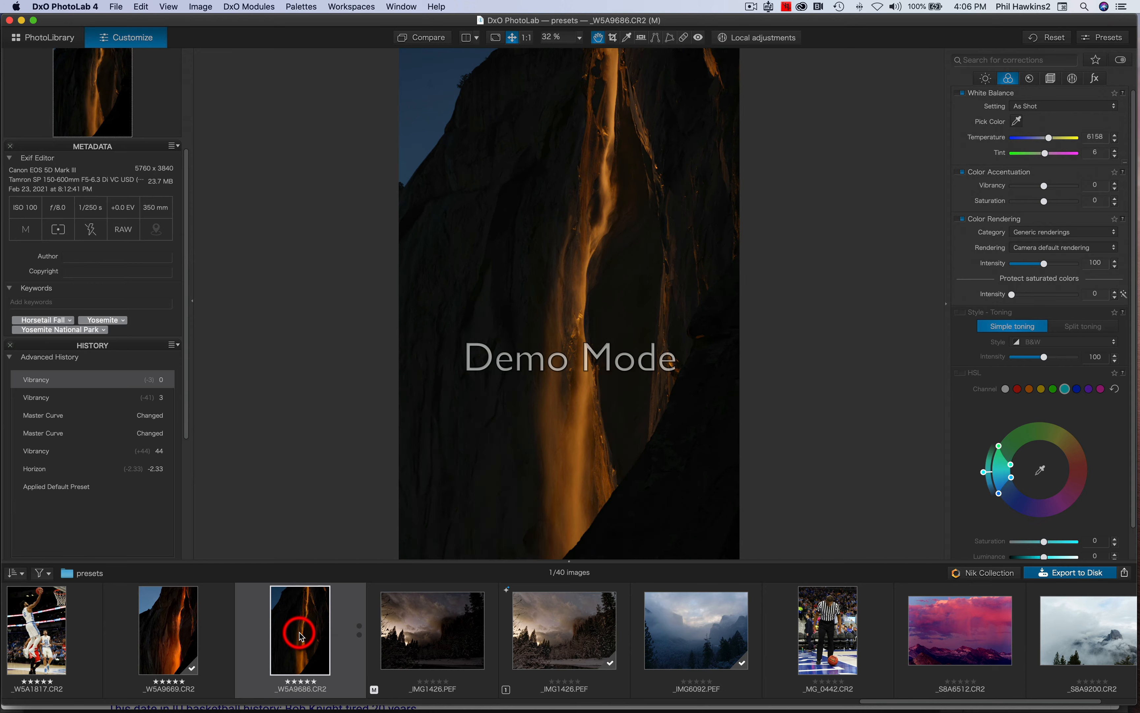
Load _IMG1426.PEF, the El Capitan storm photo, from the filmstrip into the Customize viewer.
{"action": "mouse_move", "coordinate": [300, 637]}
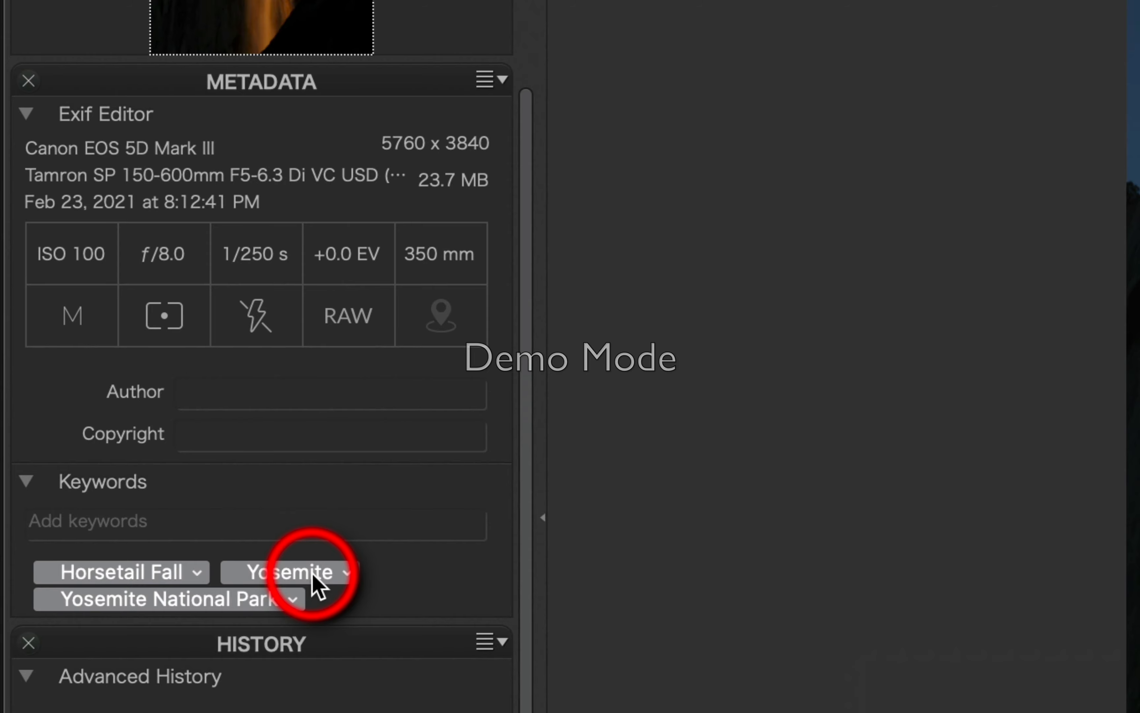
{"action": "left_click", "coordinate": [427, 616]}
{"action": "mouse_move", "coordinate": [427, 616]}
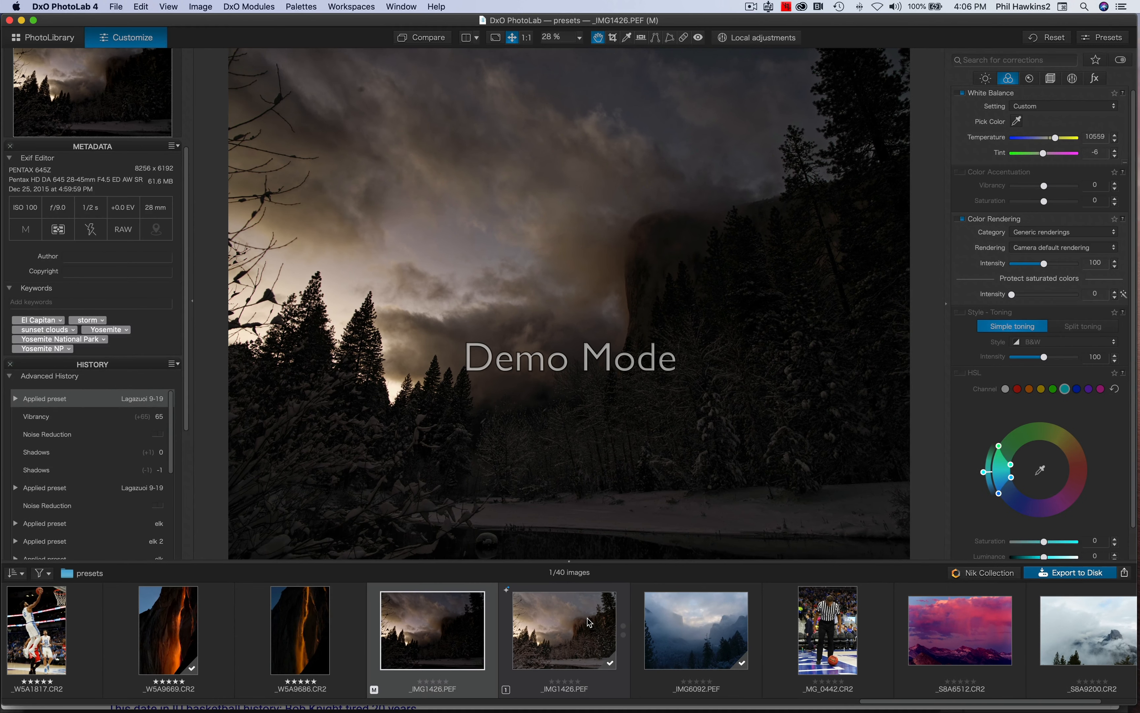
Select virtual copy _IMG1426.PEF (1) and add the Yosemite keyword.
{"action": "left_click", "coordinate": [587, 618]}
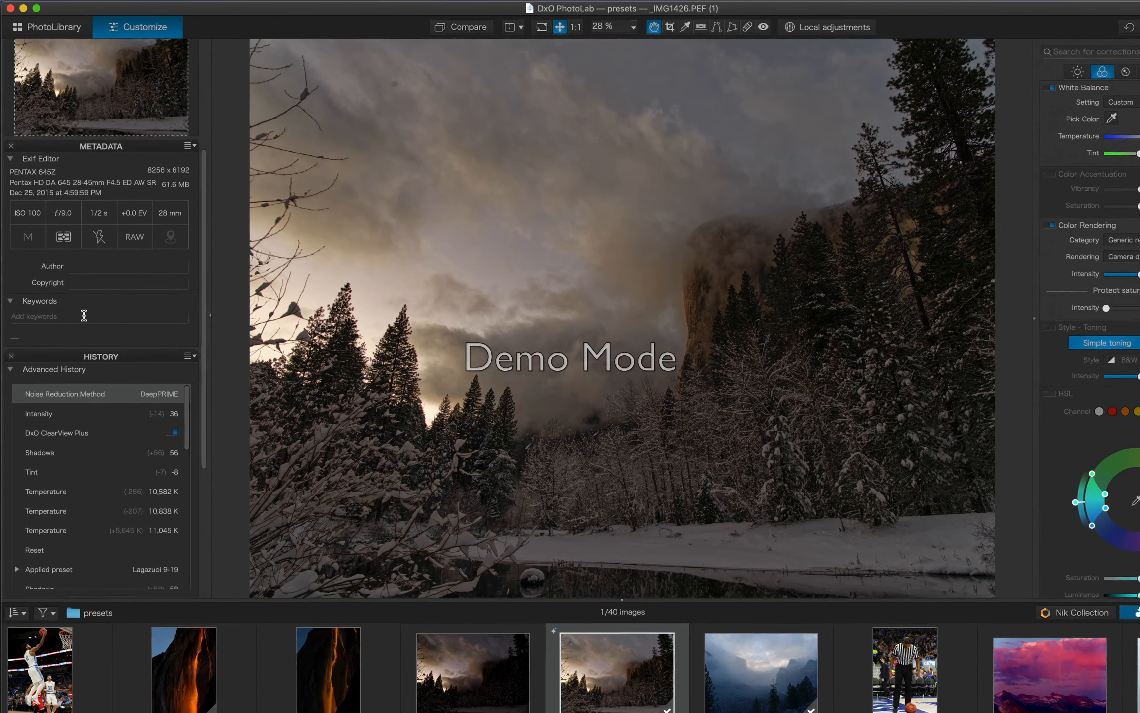
{"action": "left_click", "coordinate": [84, 316]}
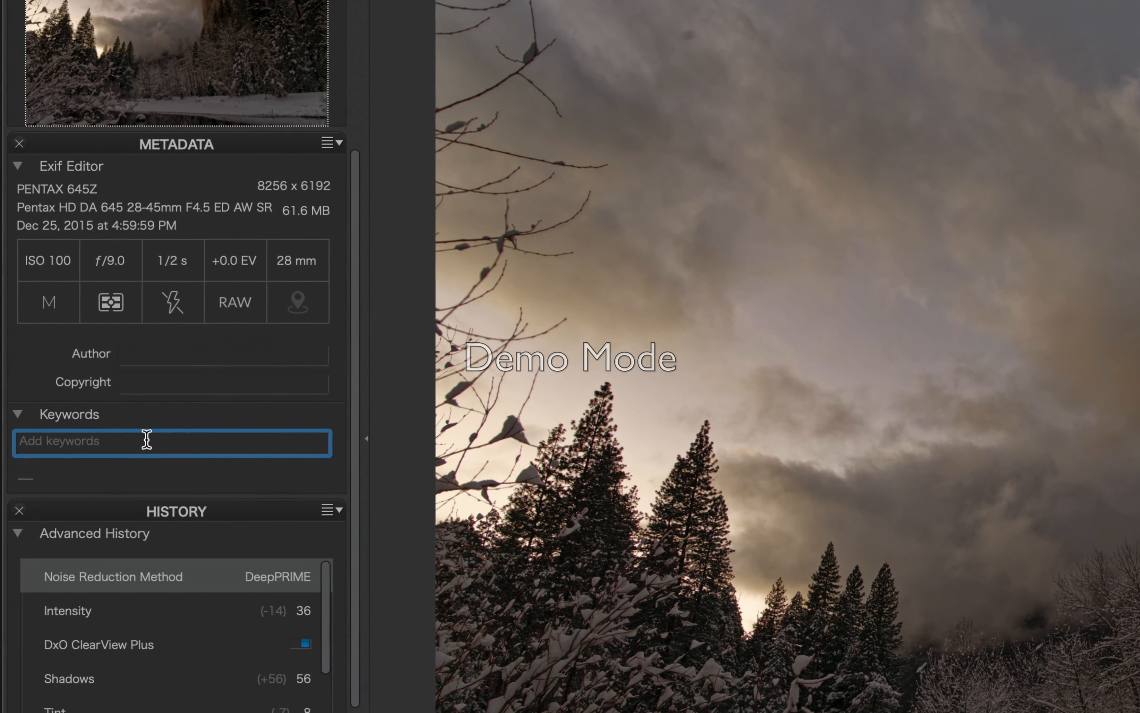
{"action": "type", "text": "Y"}
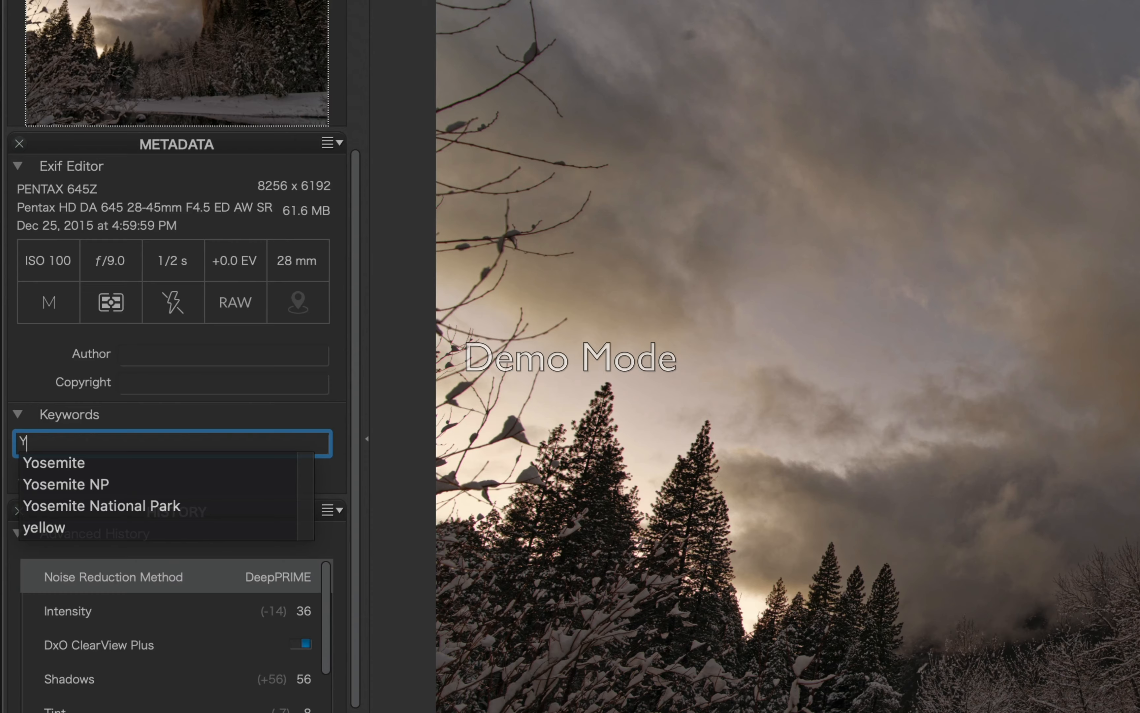
{"action": "key", "text": "Down"}
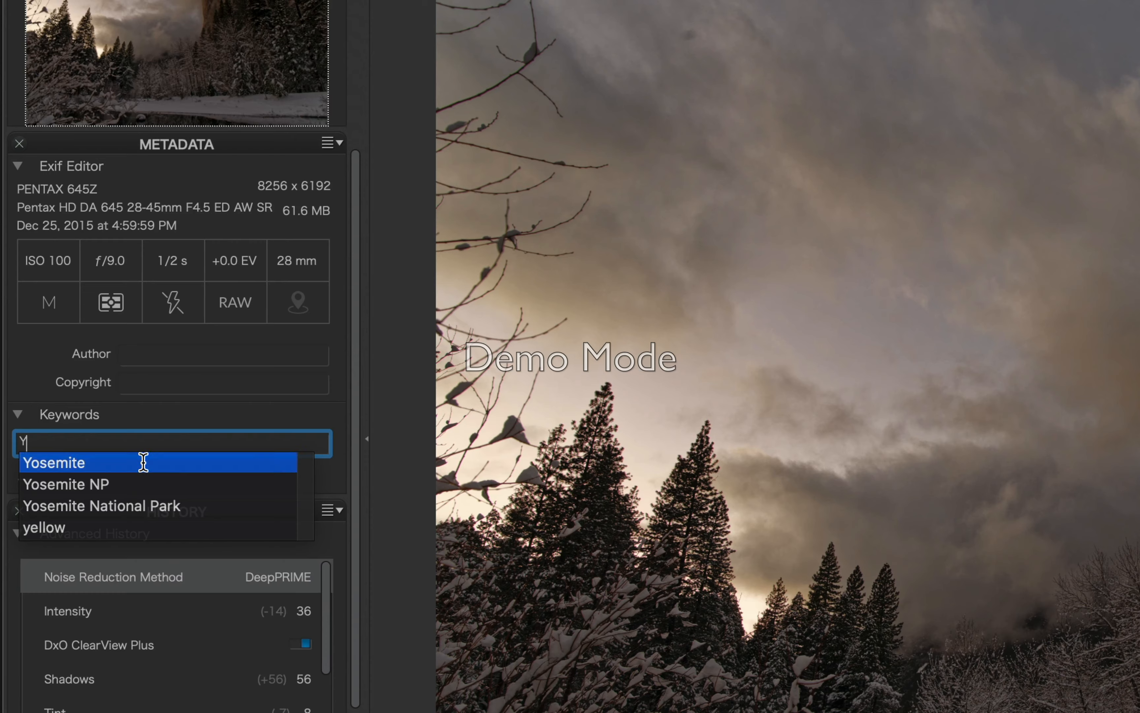
{"action": "key", "text": "Return"}
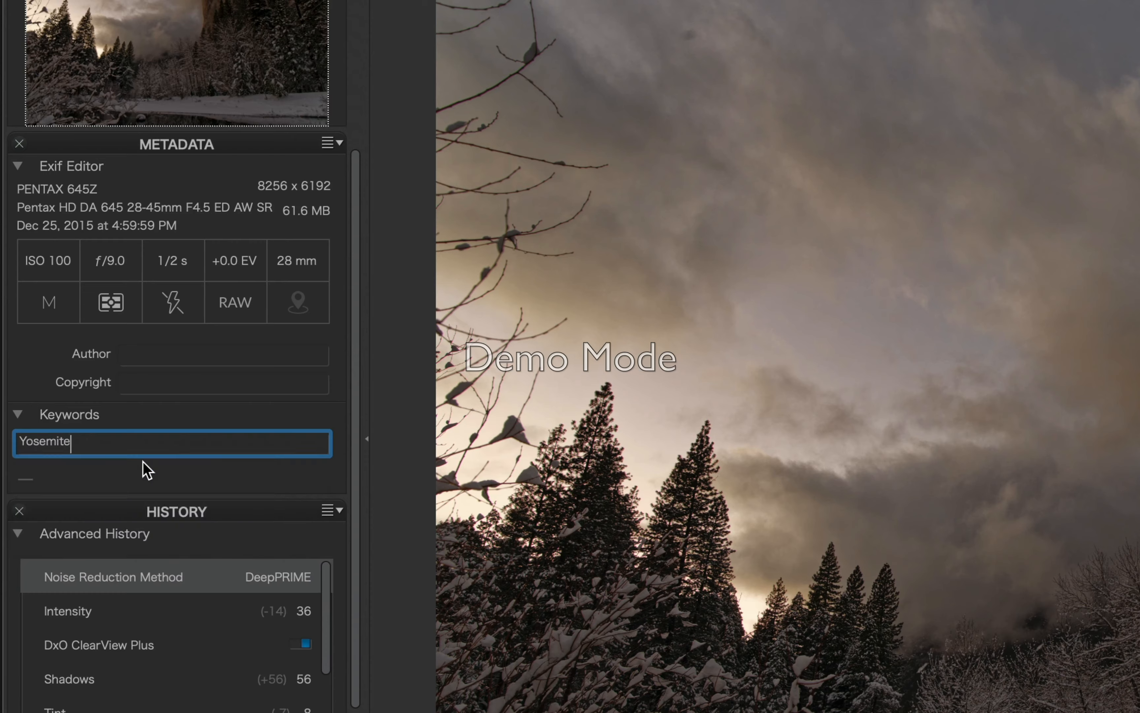
{"action": "key", "text": "Return"}
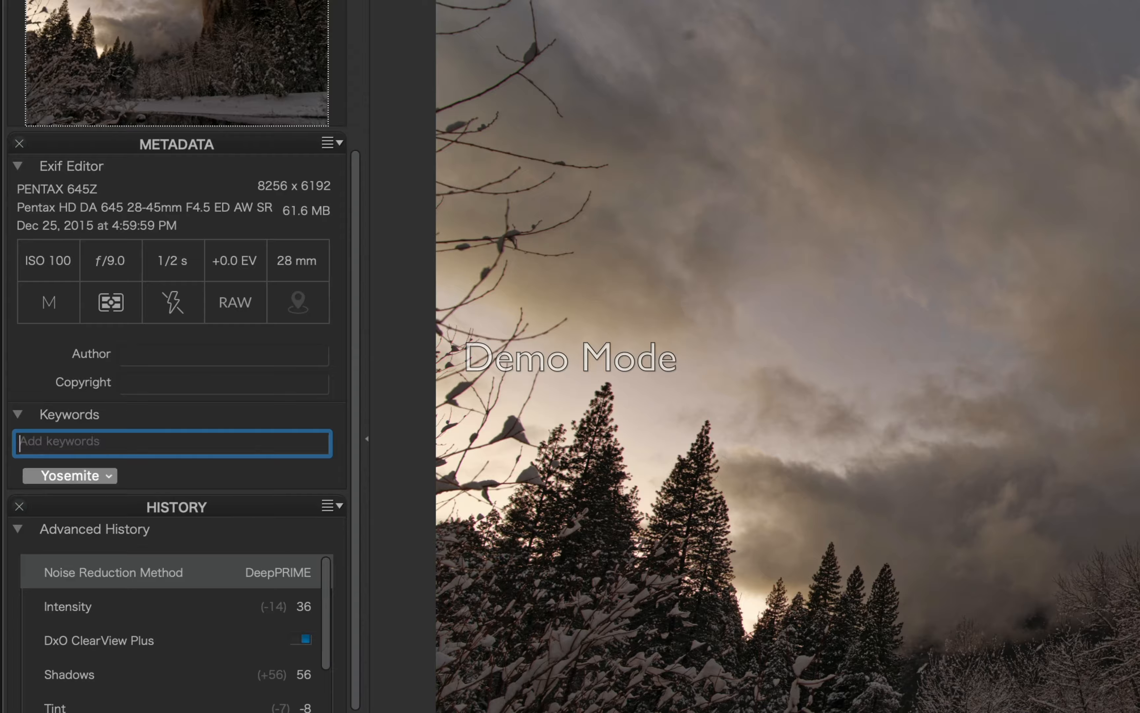
Add the keywords Yosemite National Park, Yosemite NP and El Capitan to the copy.
{"action": "type", "text": "Yosemite National Park"}
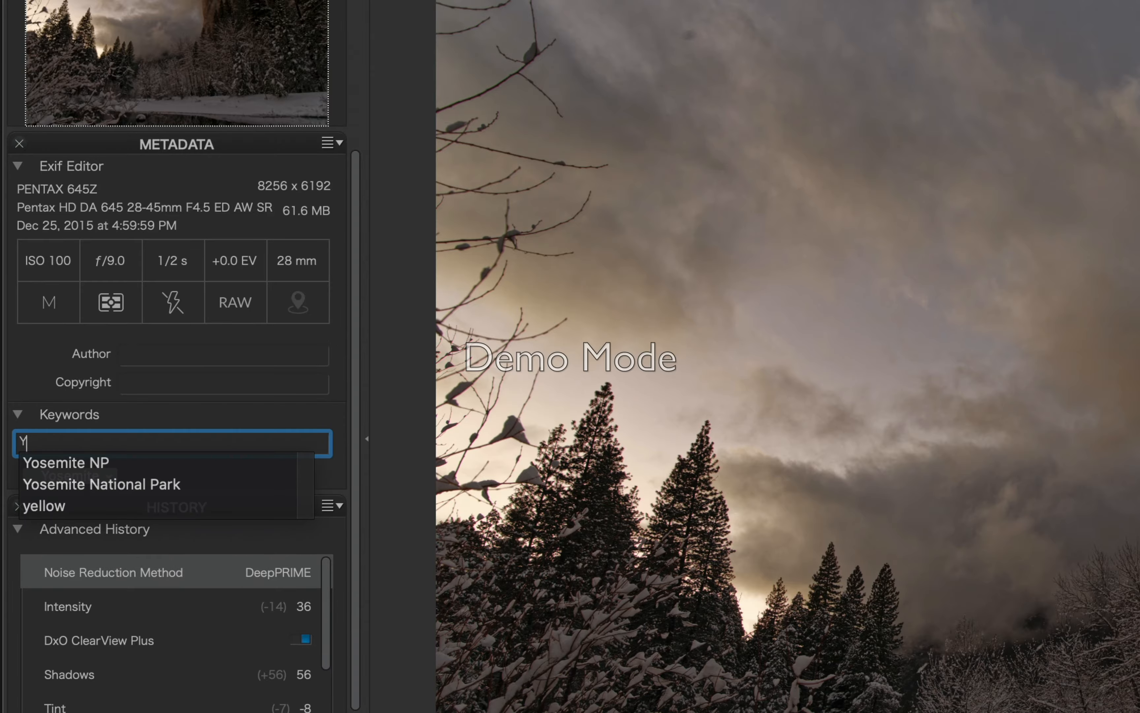
{"action": "left_click", "coordinate": [155, 485]}
{"action": "key", "text": "Return"}
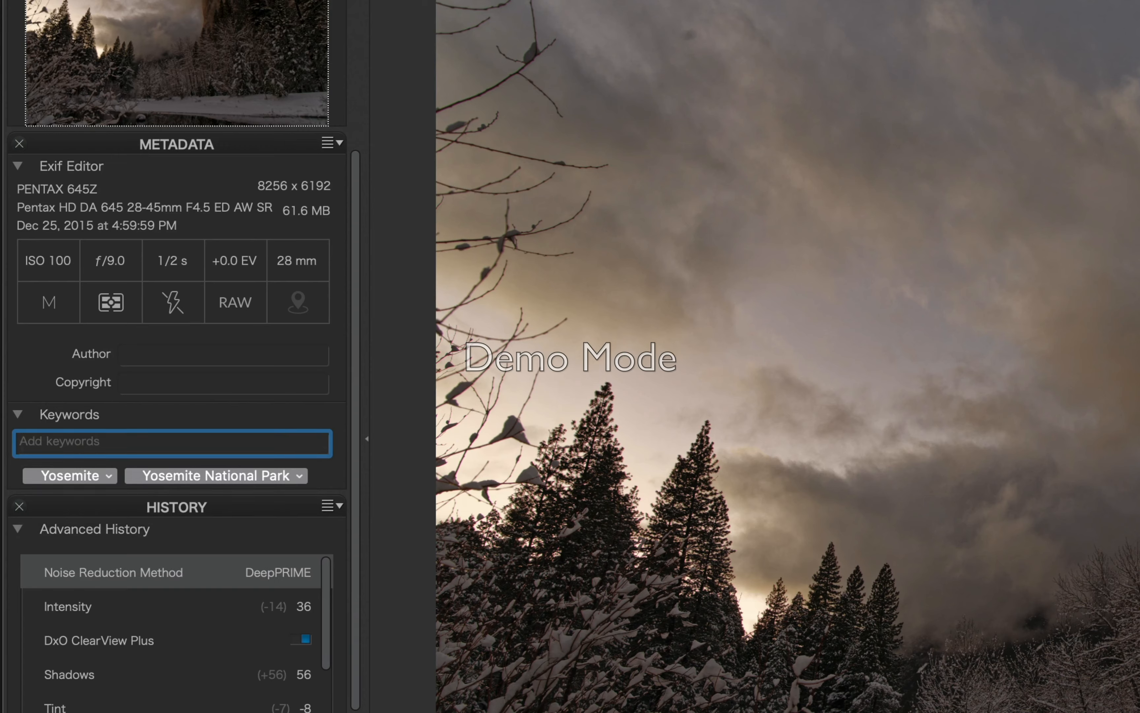
{"action": "type", "text": "Yosemite NP"}
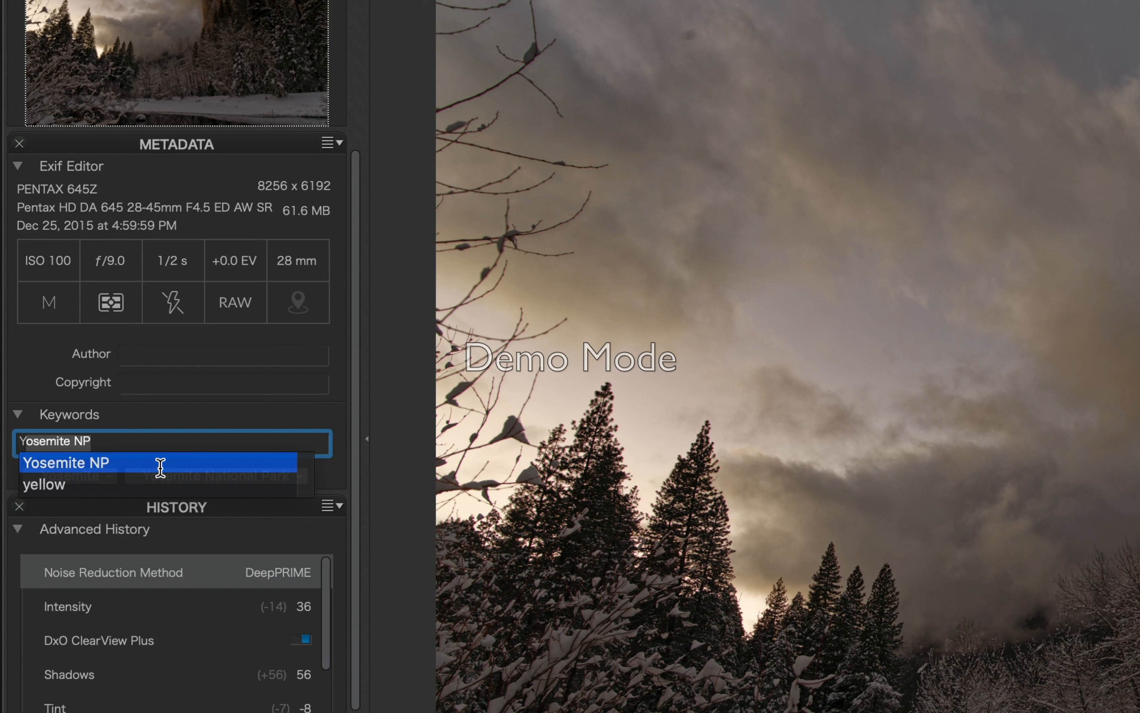
{"action": "key", "text": "Return"}
{"action": "type", "text": "E"}
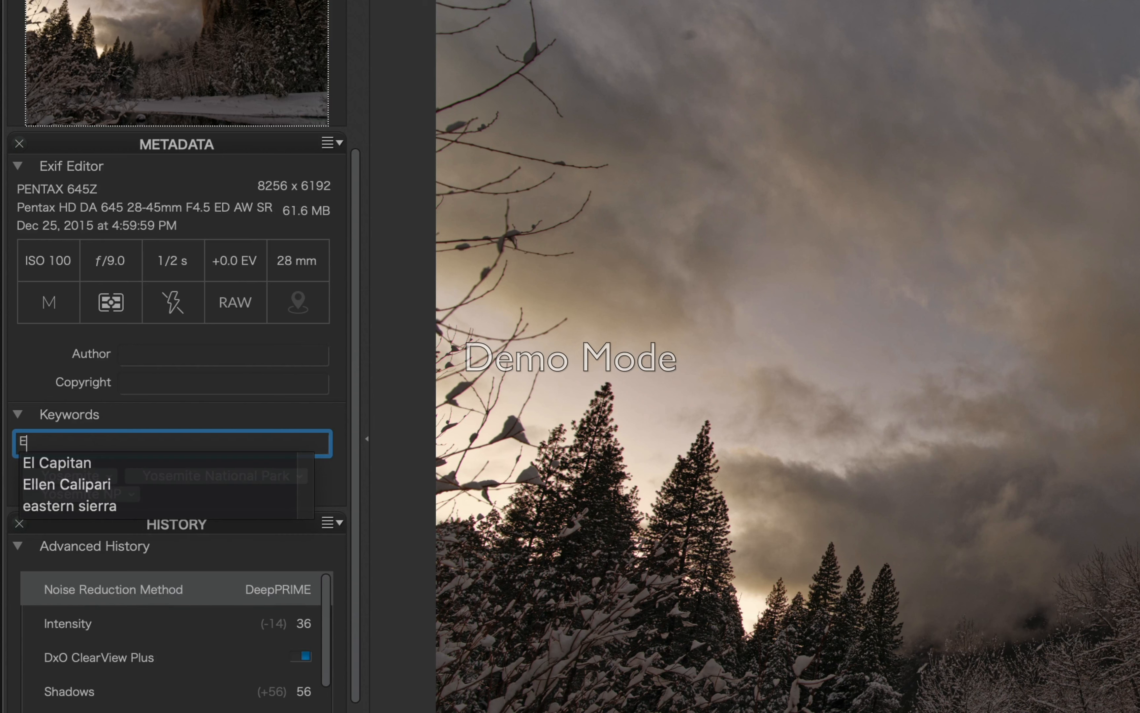
{"action": "left_click", "coordinate": [158, 467]}
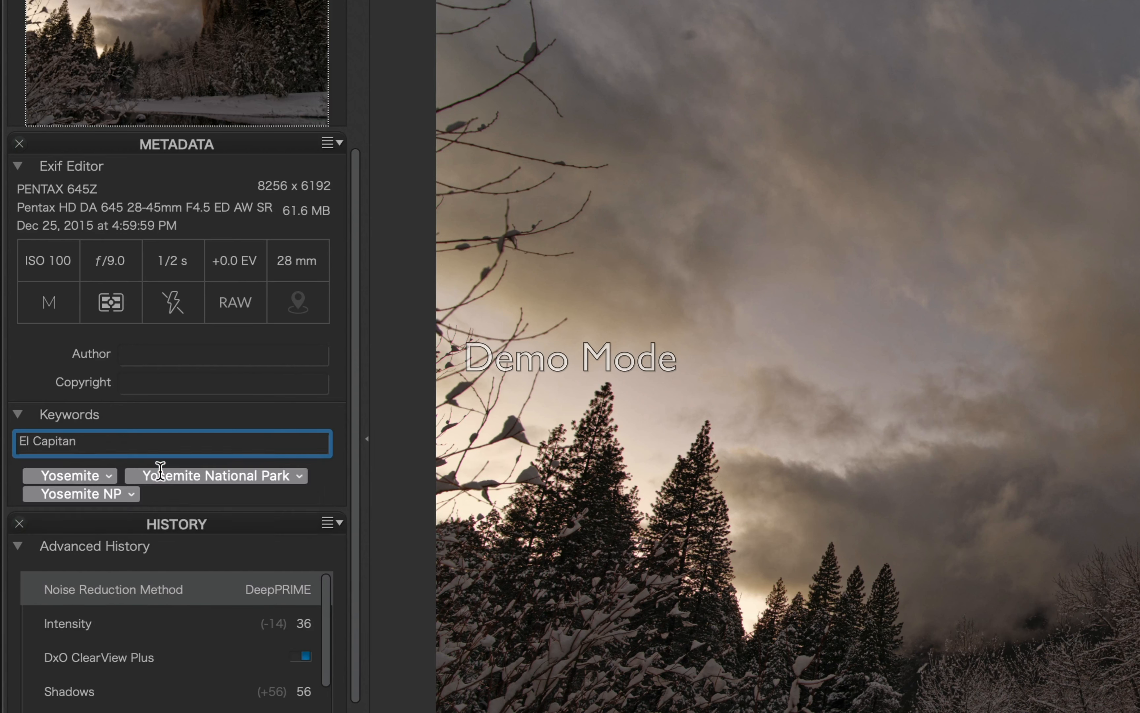
{"action": "key", "text": "Return"}
Add the sunset clouds keyword, then switch to the misty valley photo _IMG6092.PEF.
{"action": "type", "text": "Sun"}
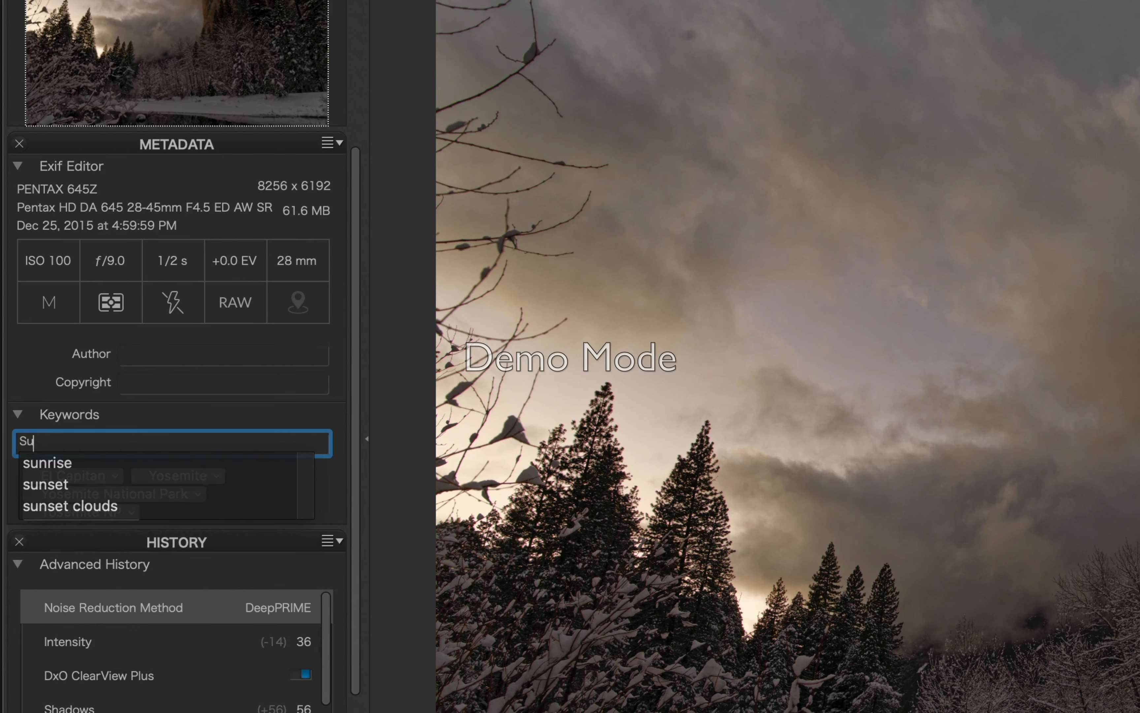
{"action": "left_click", "coordinate": [143, 485]}
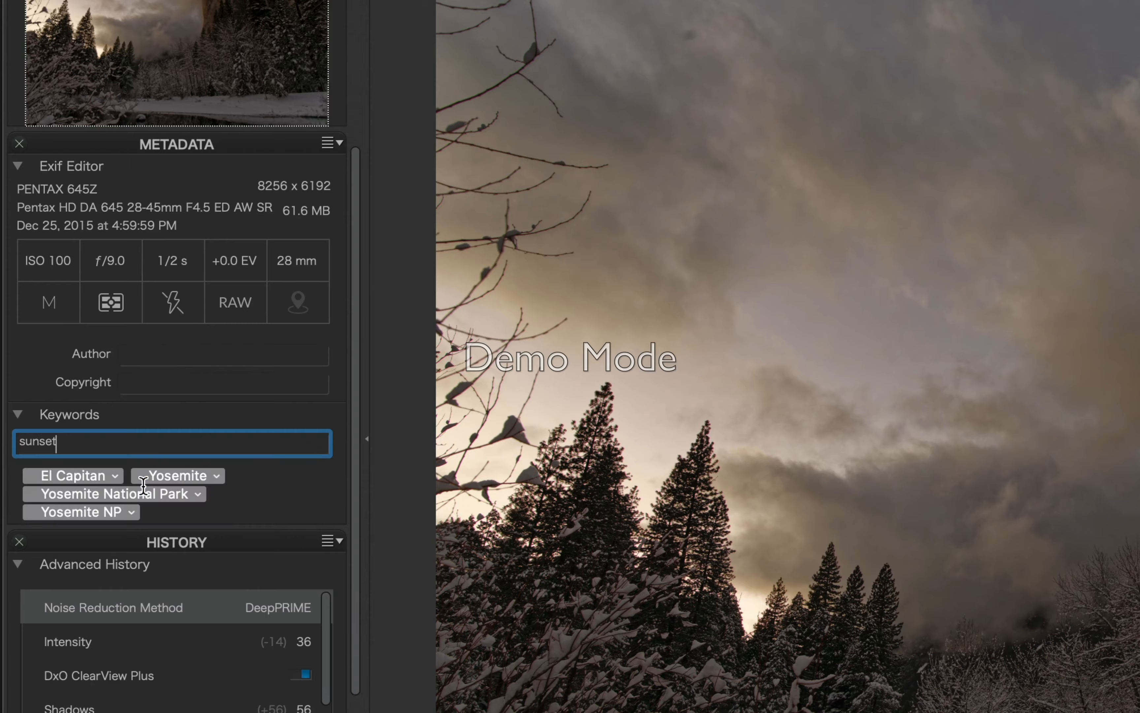
{"action": "type", "text": "sun"}
{"action": "key", "text": "BackSpace"}
{"action": "key", "text": "BackSpace"}
{"action": "key", "text": "BackSpace"}
{"action": "key", "text": "BackSpace"}
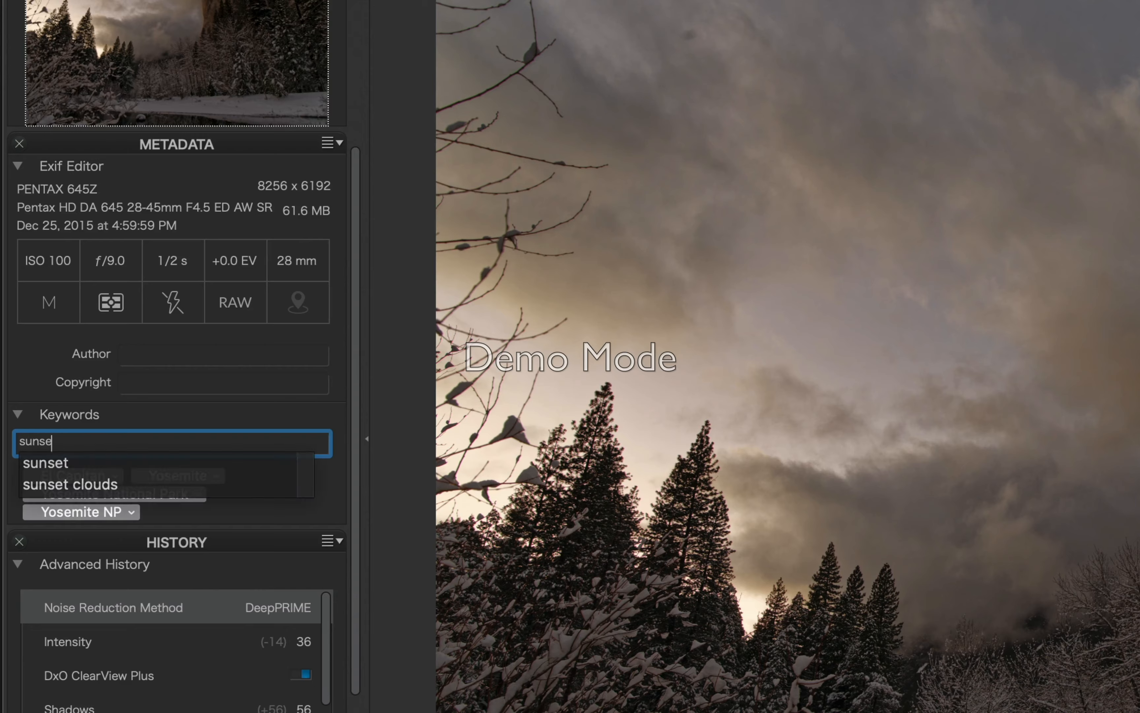
{"action": "left_click", "coordinate": [139, 484]}
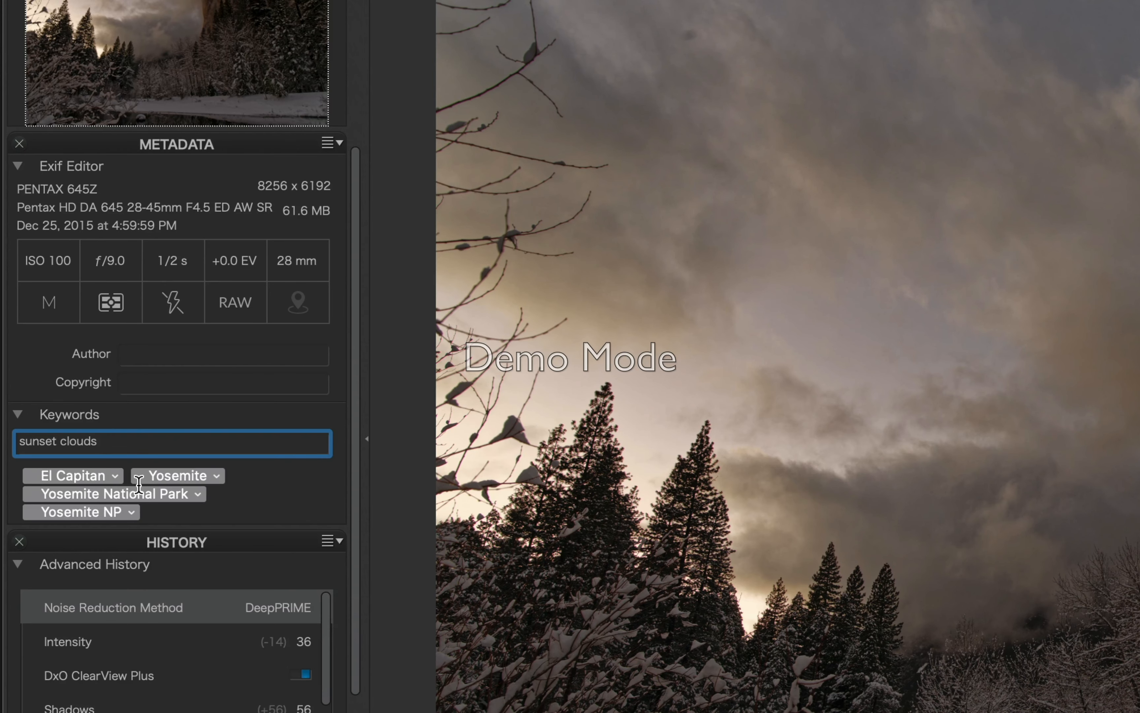
{"action": "key", "text": "Return"}
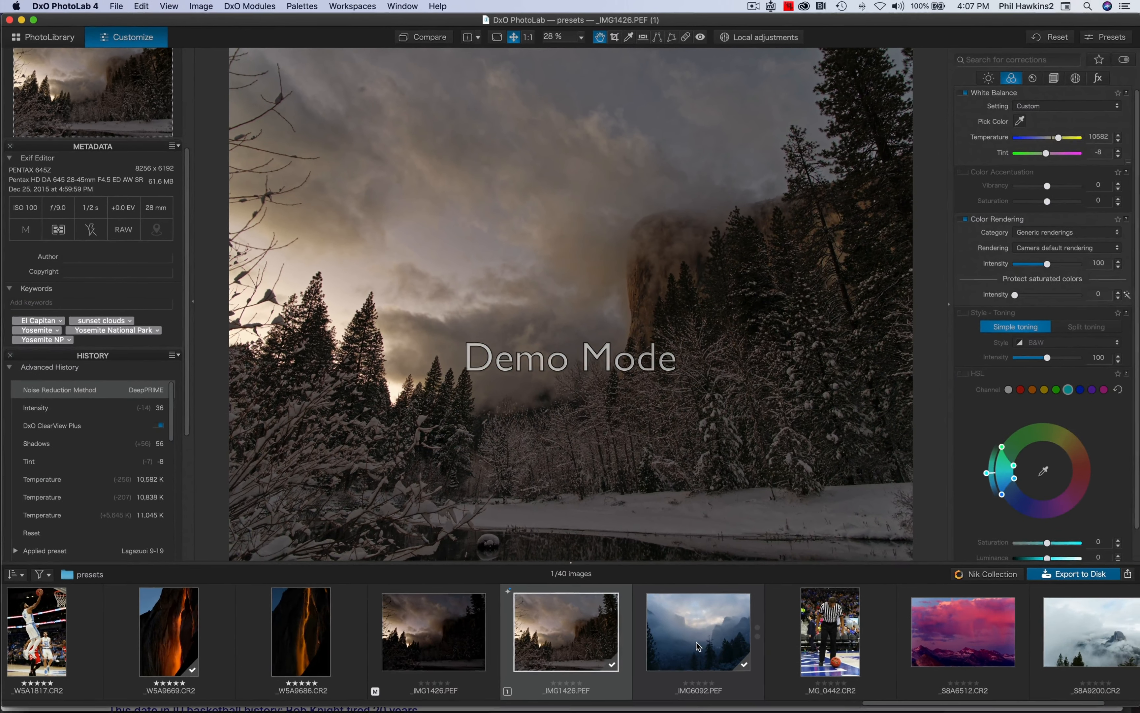
{"action": "left_click", "coordinate": [698, 645]}
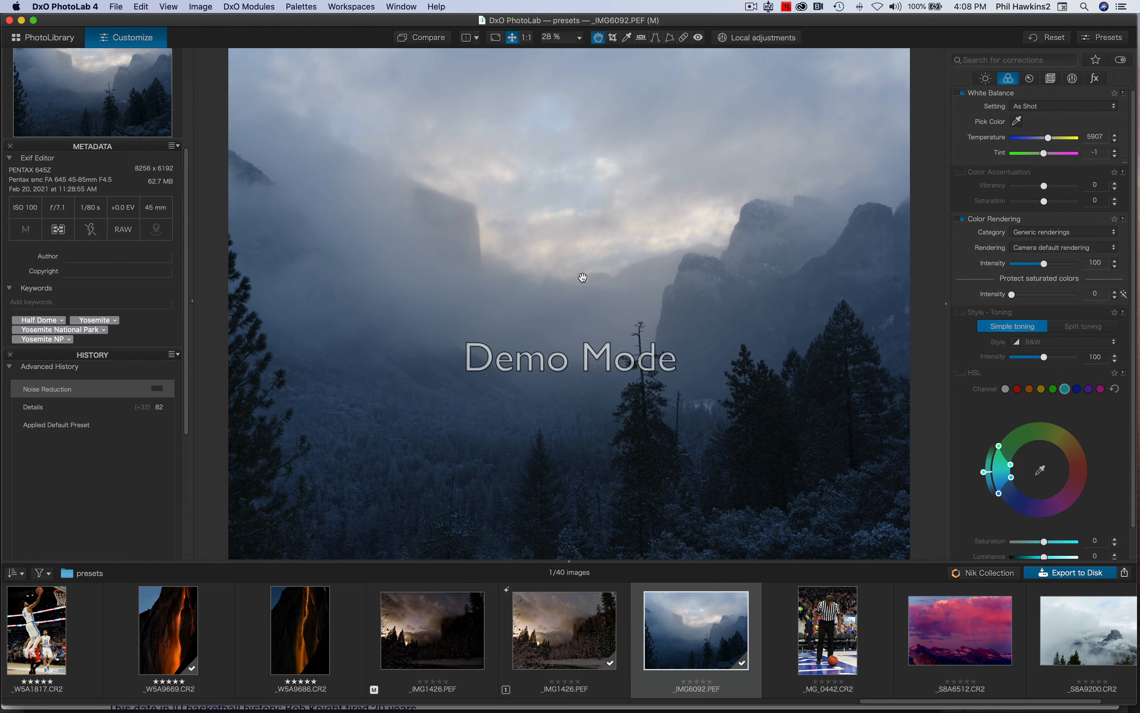
Delete the Half Dome keyword and add Tunnel View, correcting its misspelling.
{"action": "left_click", "coordinate": [62, 320]}
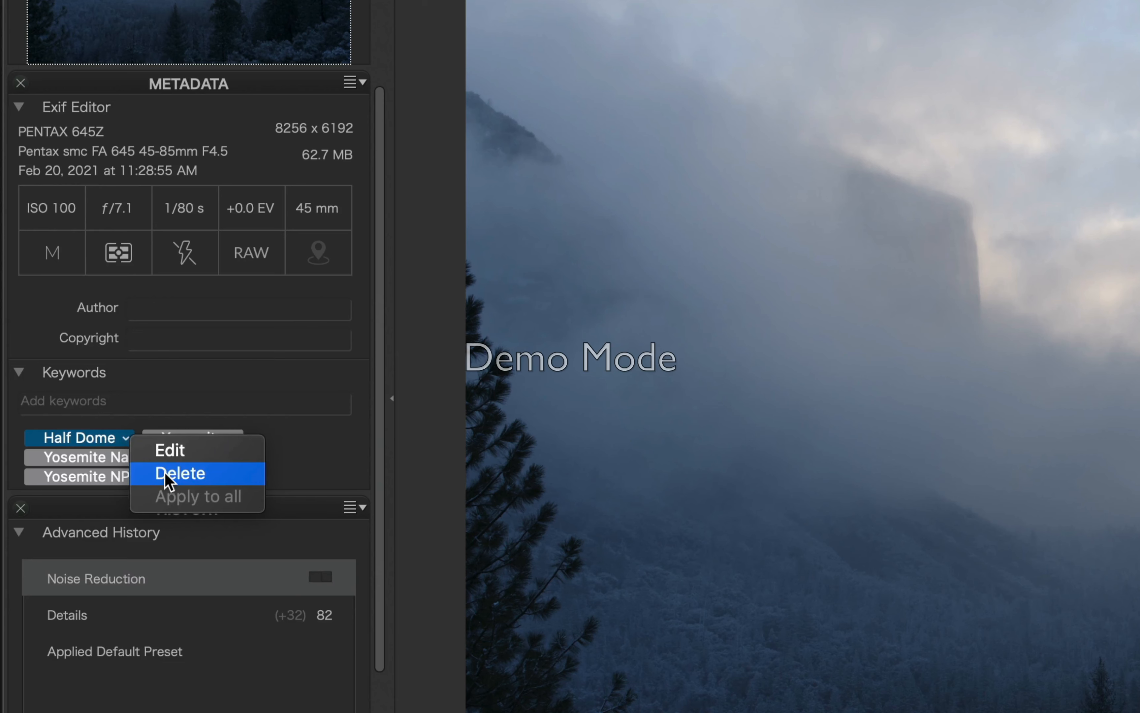
{"action": "left_click", "coordinate": [81, 336]}
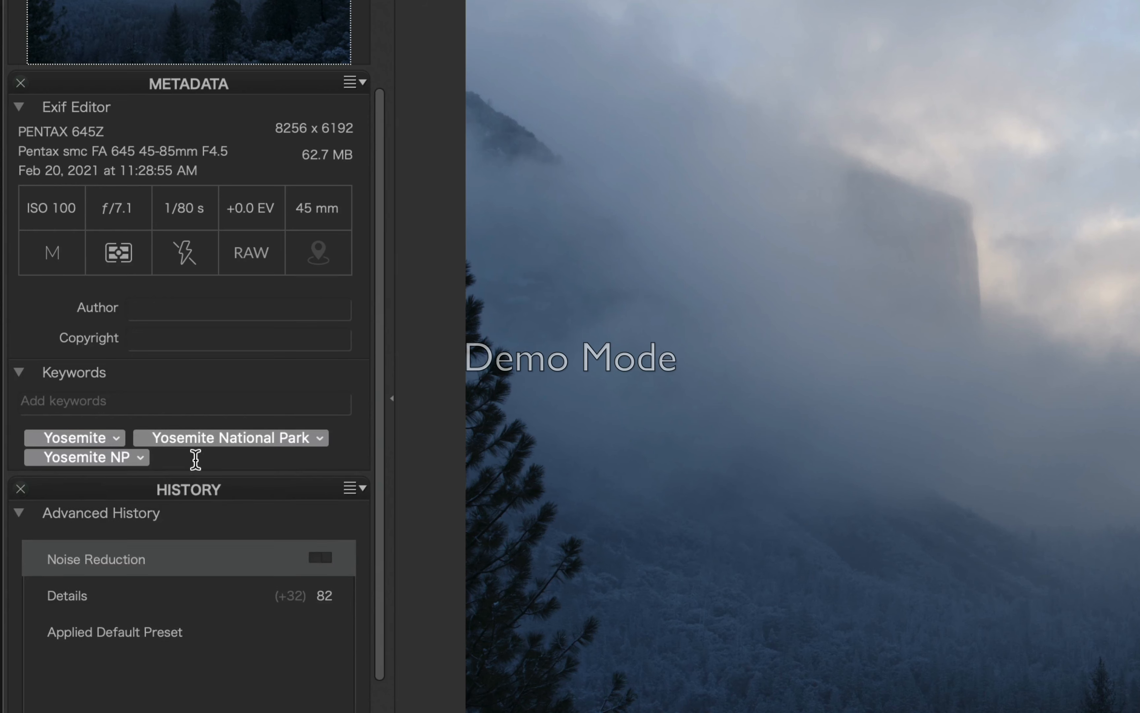
{"action": "left_click", "coordinate": [222, 400]}
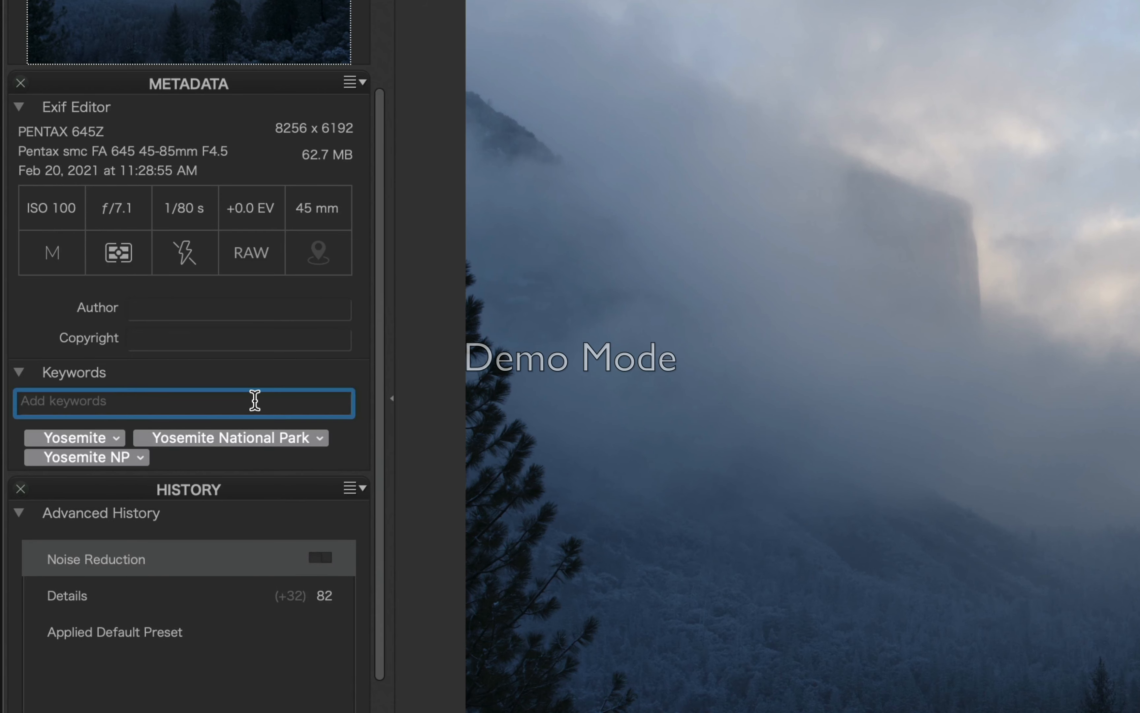
{"action": "type", "text": "Tu"}
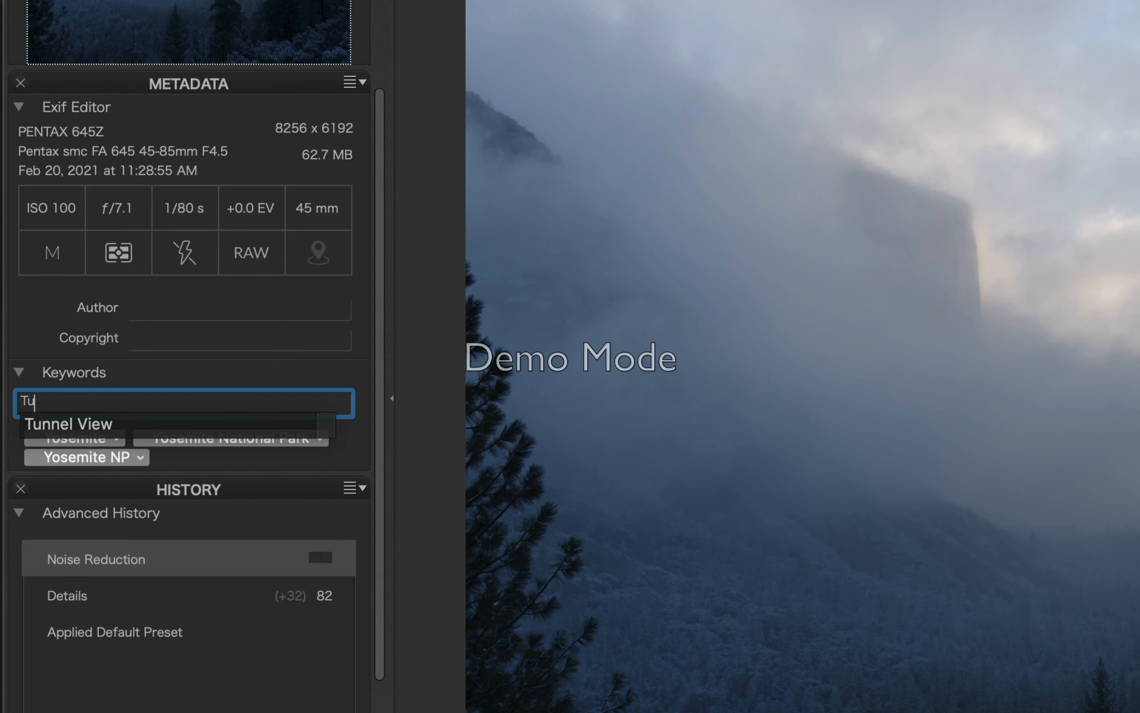
{"action": "type", "text": "nnnel "}
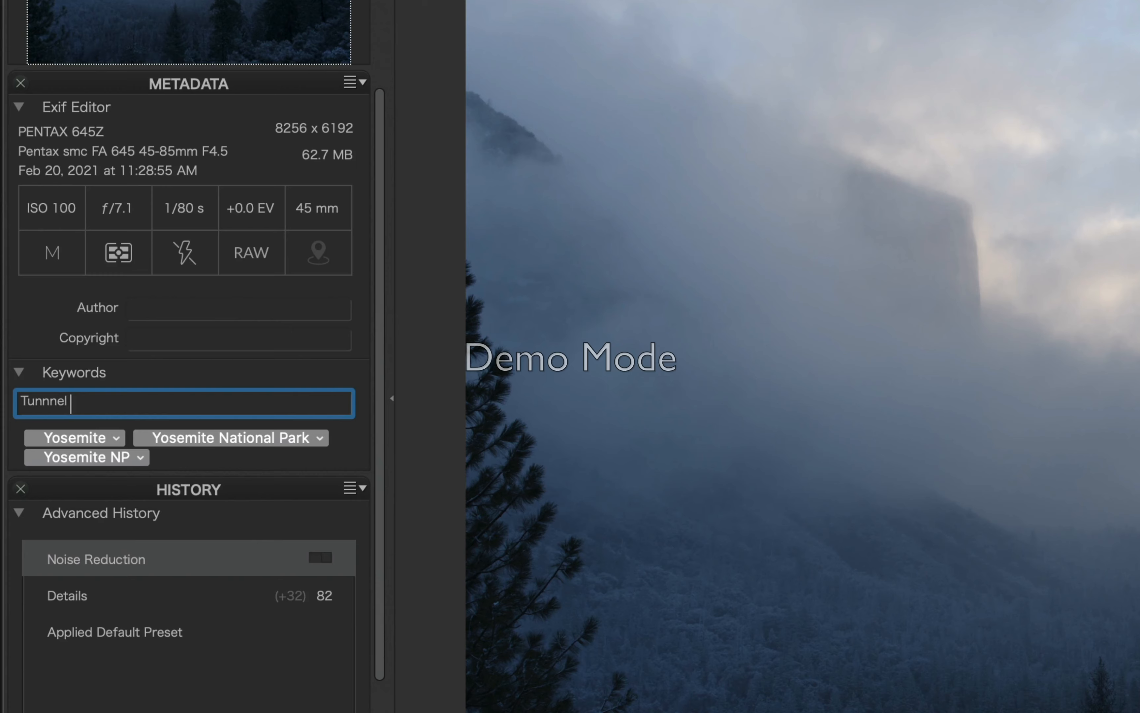
{"action": "type", "text": "View"}
{"action": "key", "text": "Return"}
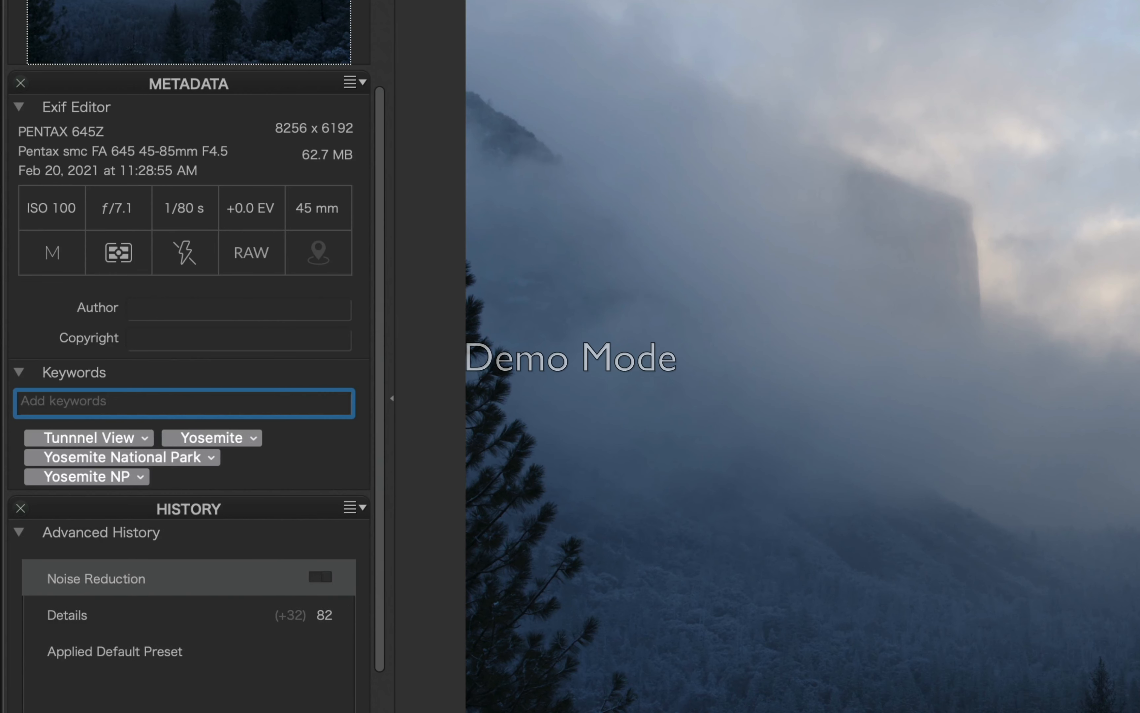
{"action": "double_click", "coordinate": [90, 437]}
{"action": "type", "text": "Tunnel View"}
{"action": "key", "text": "Return"}
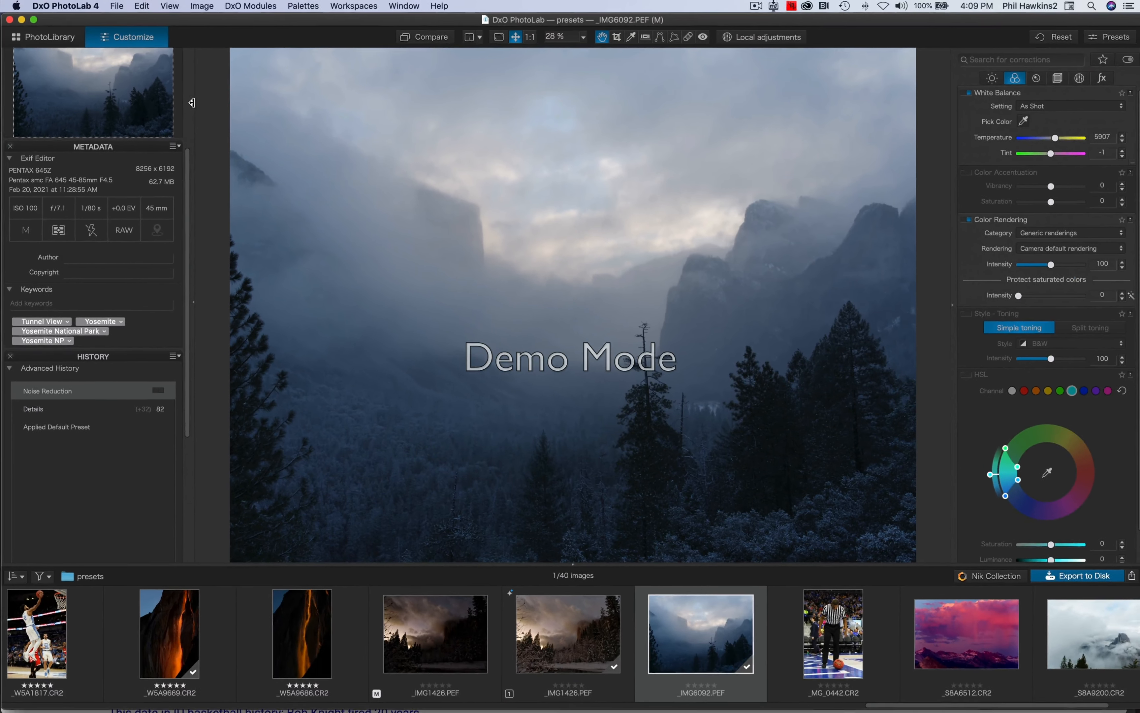
In PhotoLibrary, search 'yosemite' and pick the Yosemite NP keyword to list six photos.
{"action": "left_click", "coordinate": [34, 37]}
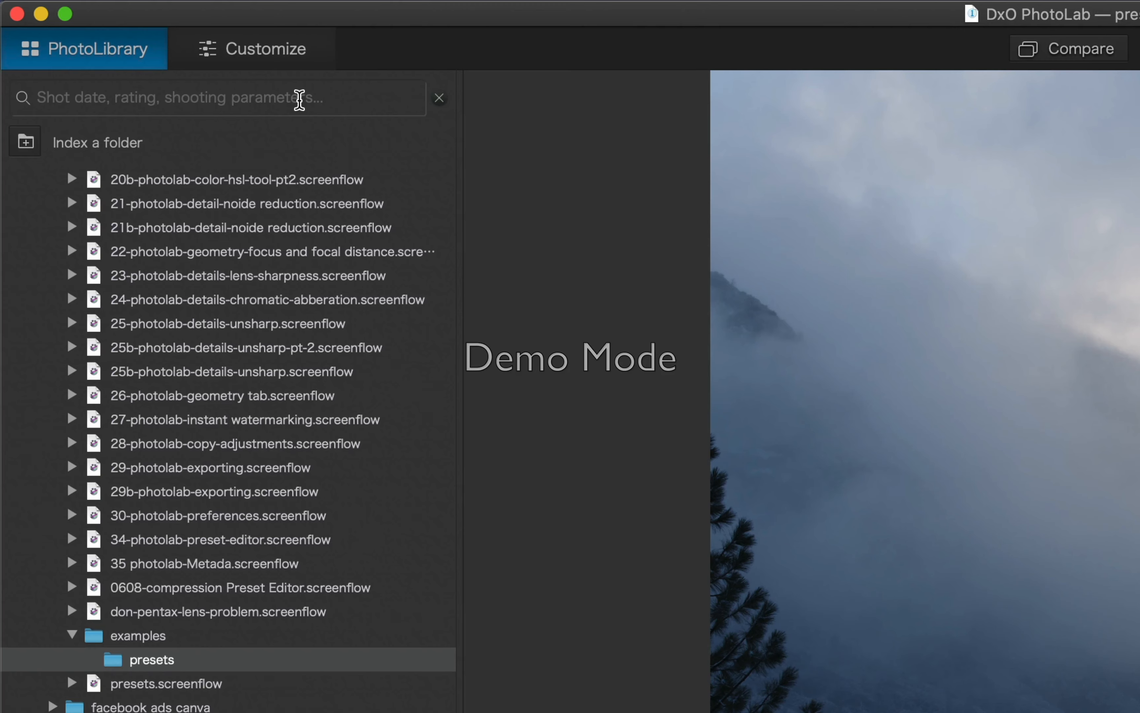
{"action": "type", "text": "yo"}
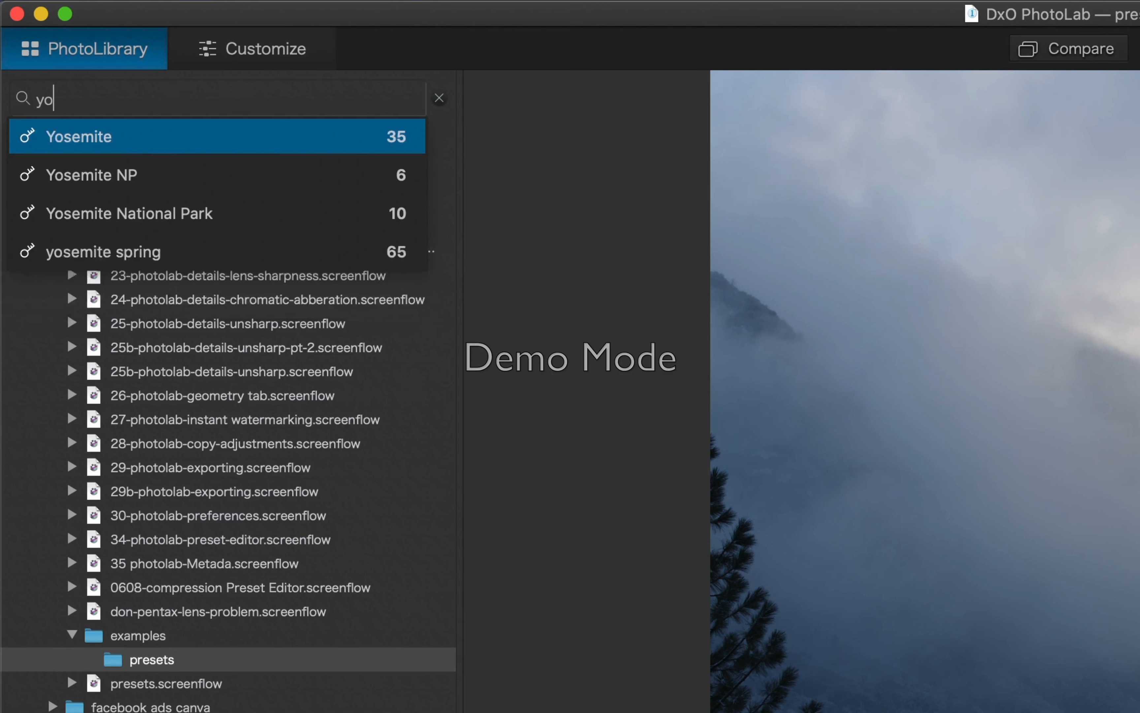
{"action": "type", "text": "semite"}
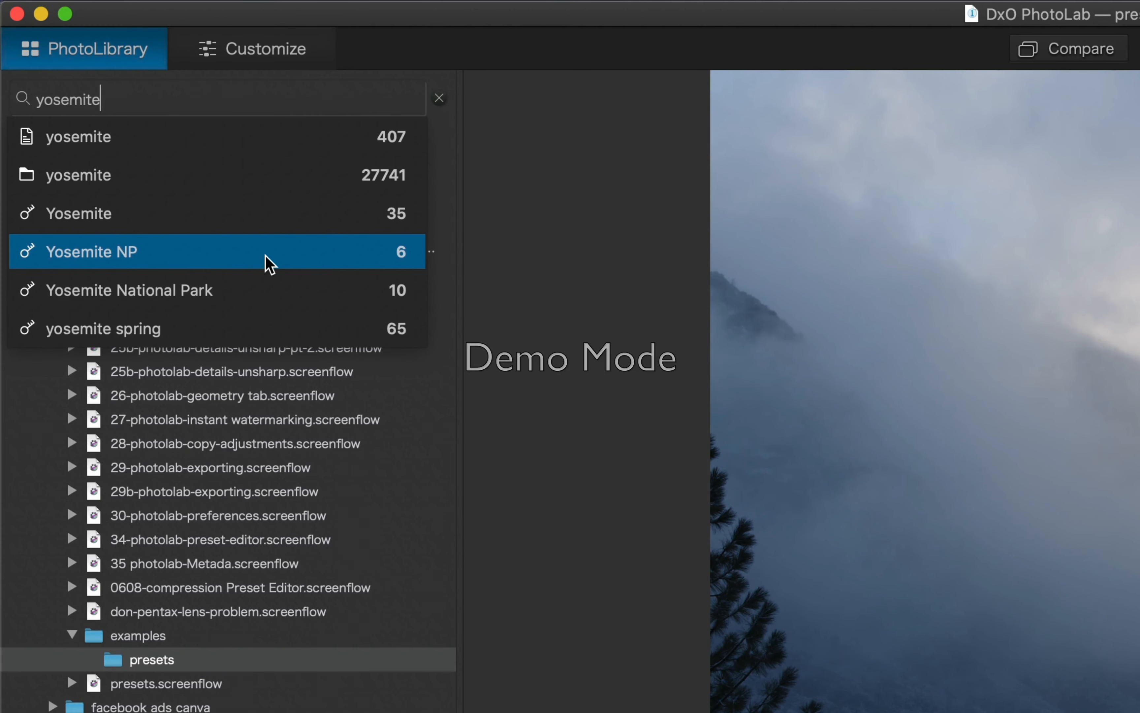
{"action": "left_click", "coordinate": [269, 264]}
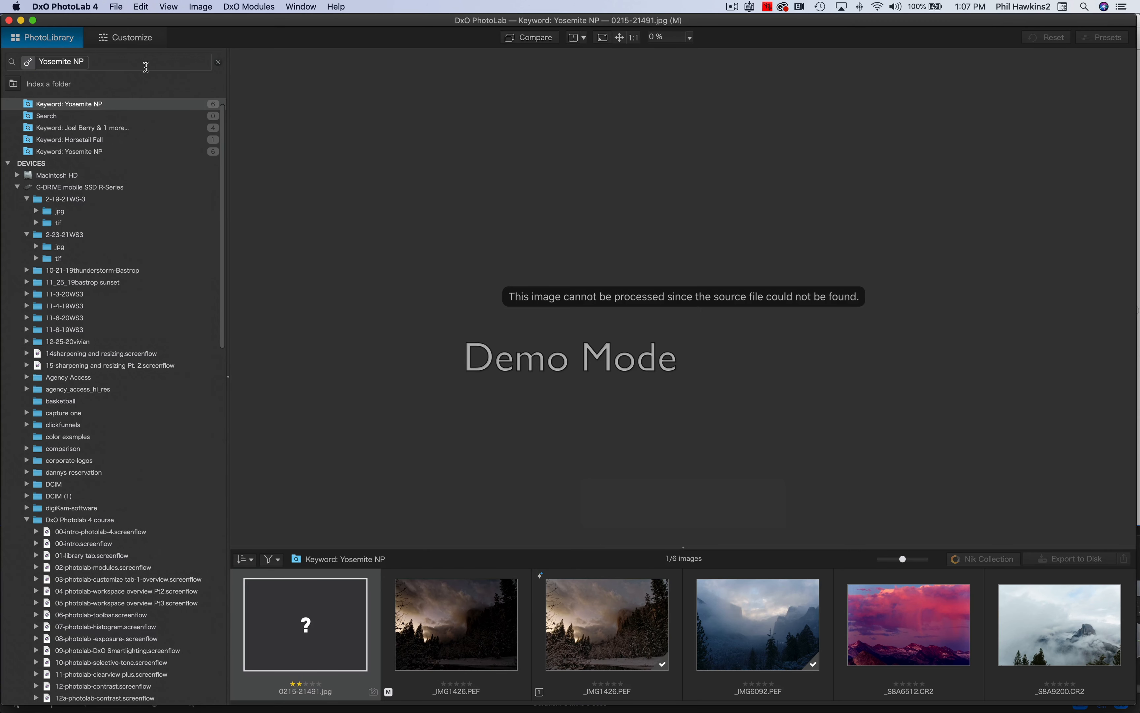
Replace the Yosemite NP keyword token with the plain search text 'yosemite NP'.
{"action": "key", "text": "BackSpace"}
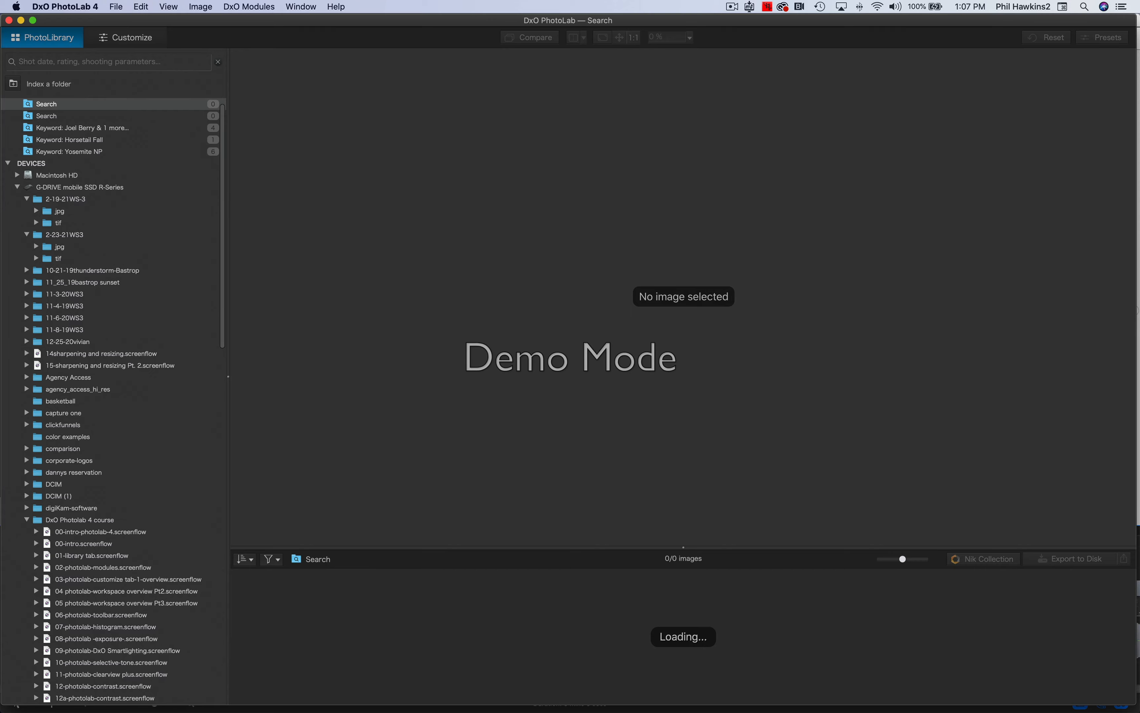
{"action": "type", "text": "yos"}
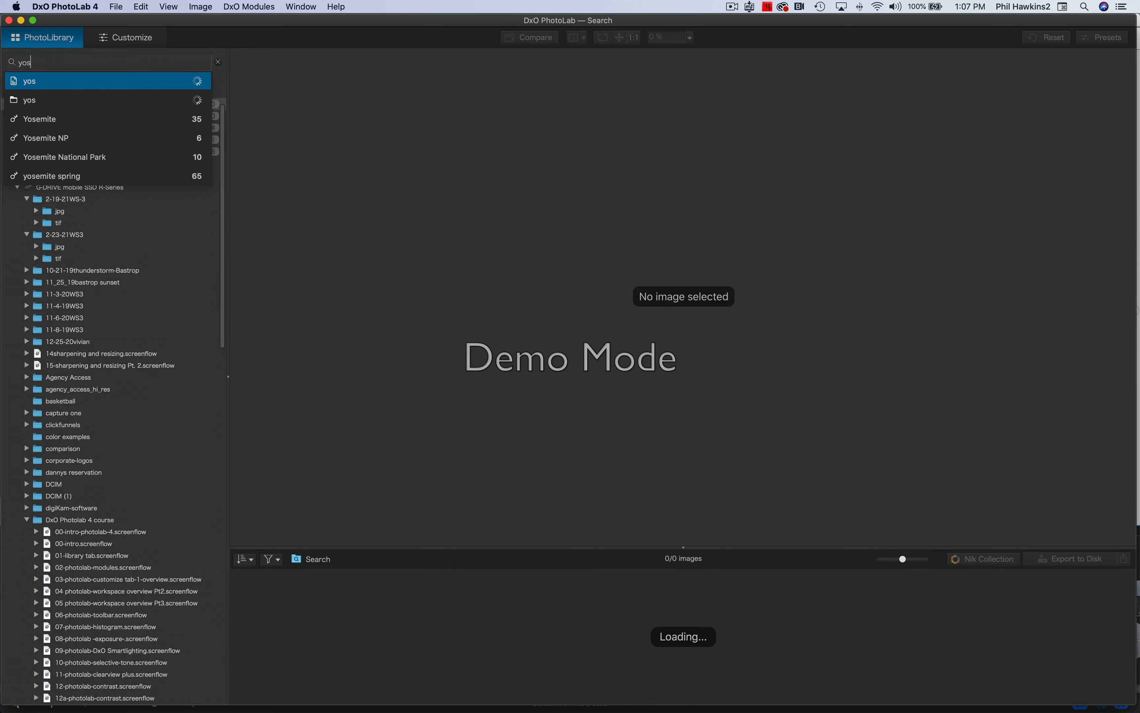
{"action": "type", "text": "emitenp"}
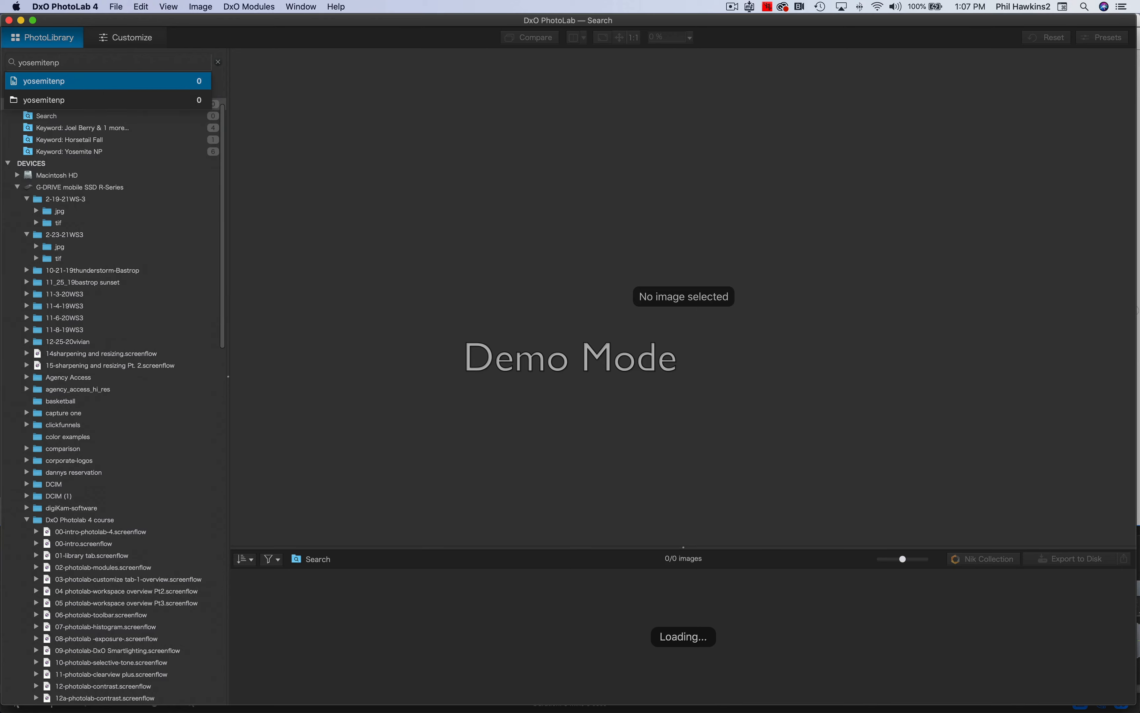
{"action": "key", "text": "BackSpace"}
{"action": "key", "text": "BackSpace"}
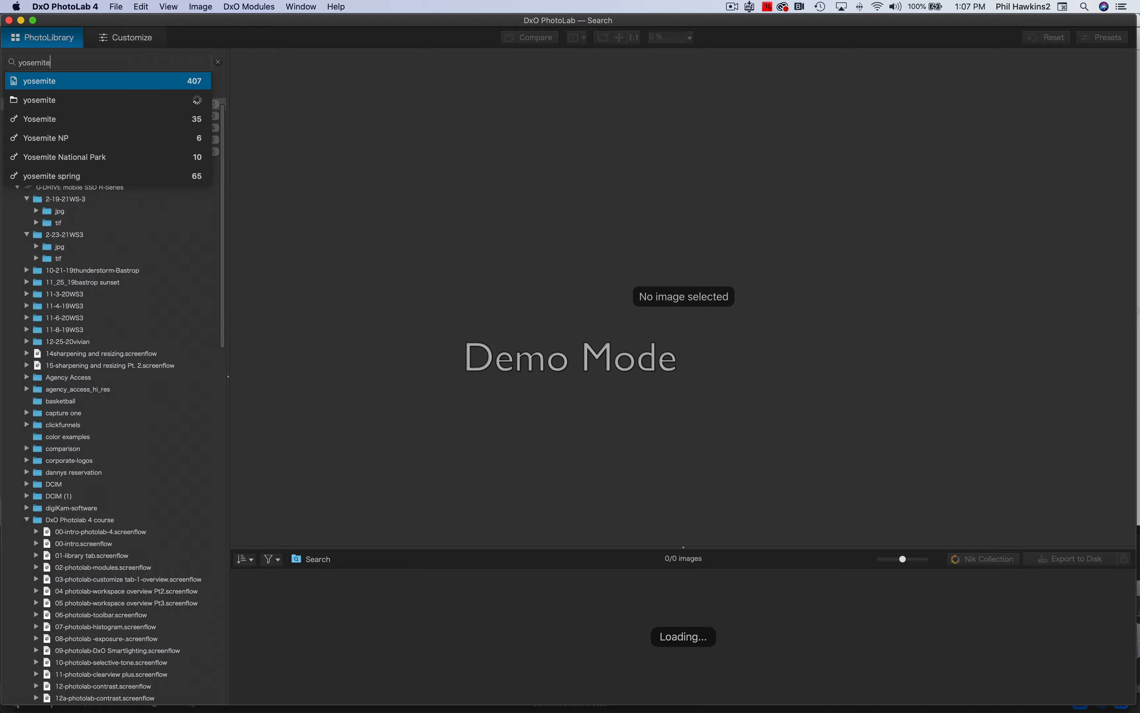
{"action": "type", "text": "NP"}
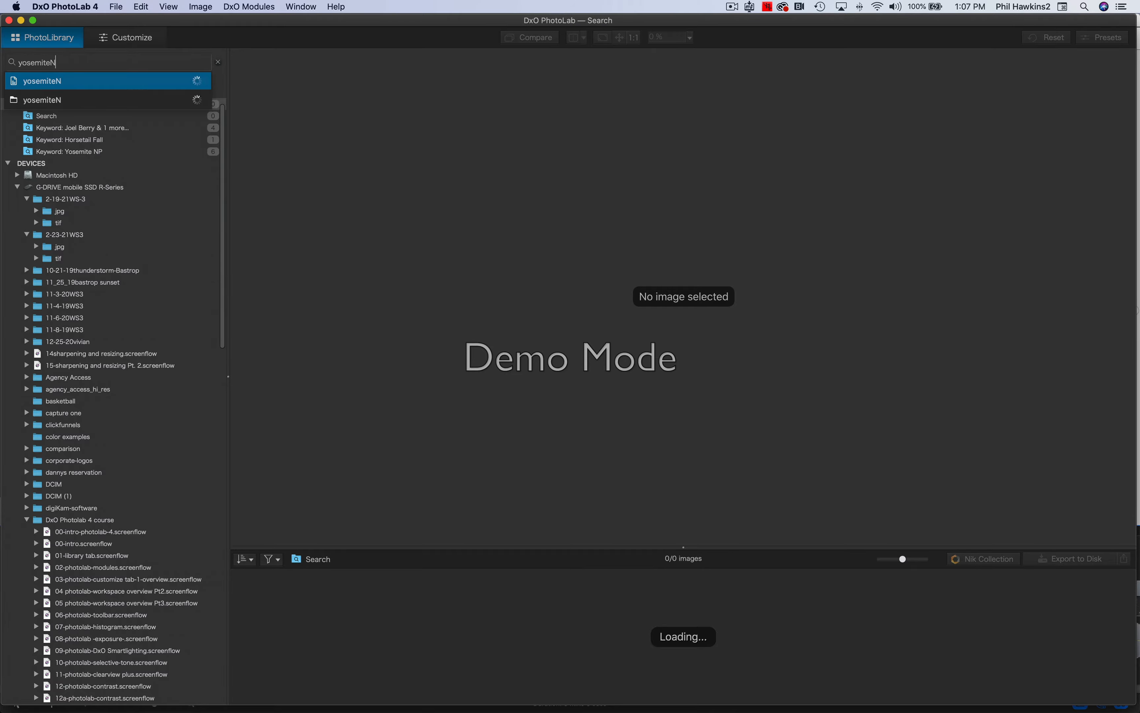
{"action": "key", "text": "BackSpace"}
{"action": "key", "text": "BackSpace"}
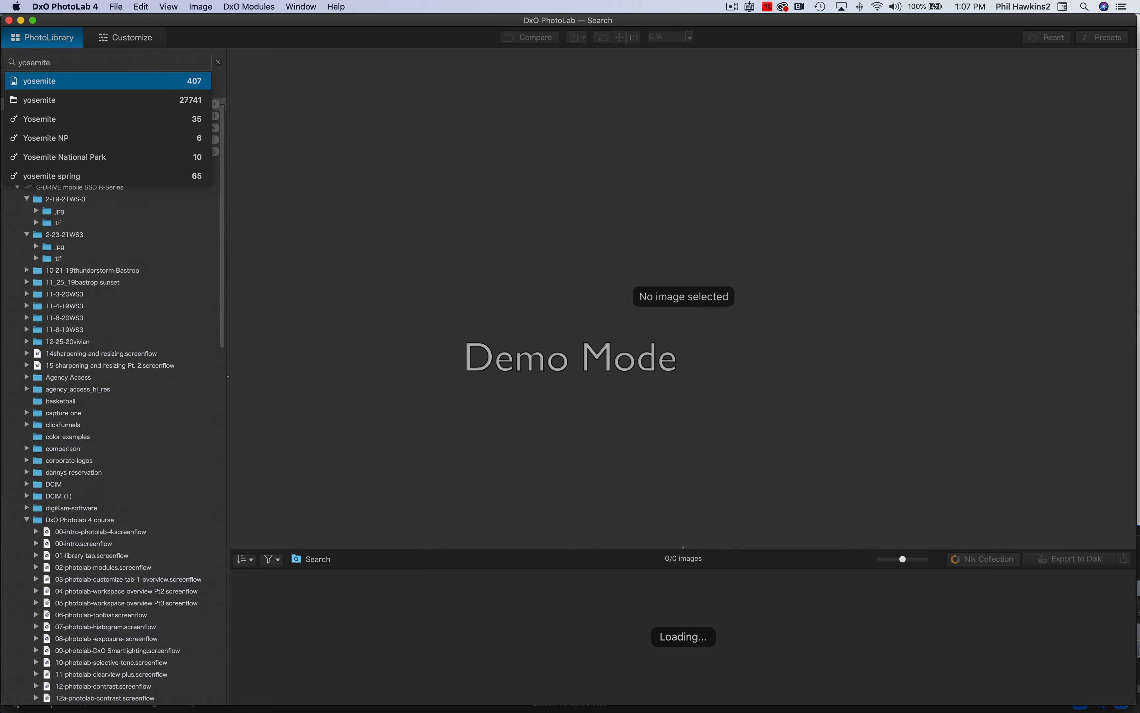
{"action": "type", "text": "NP"}
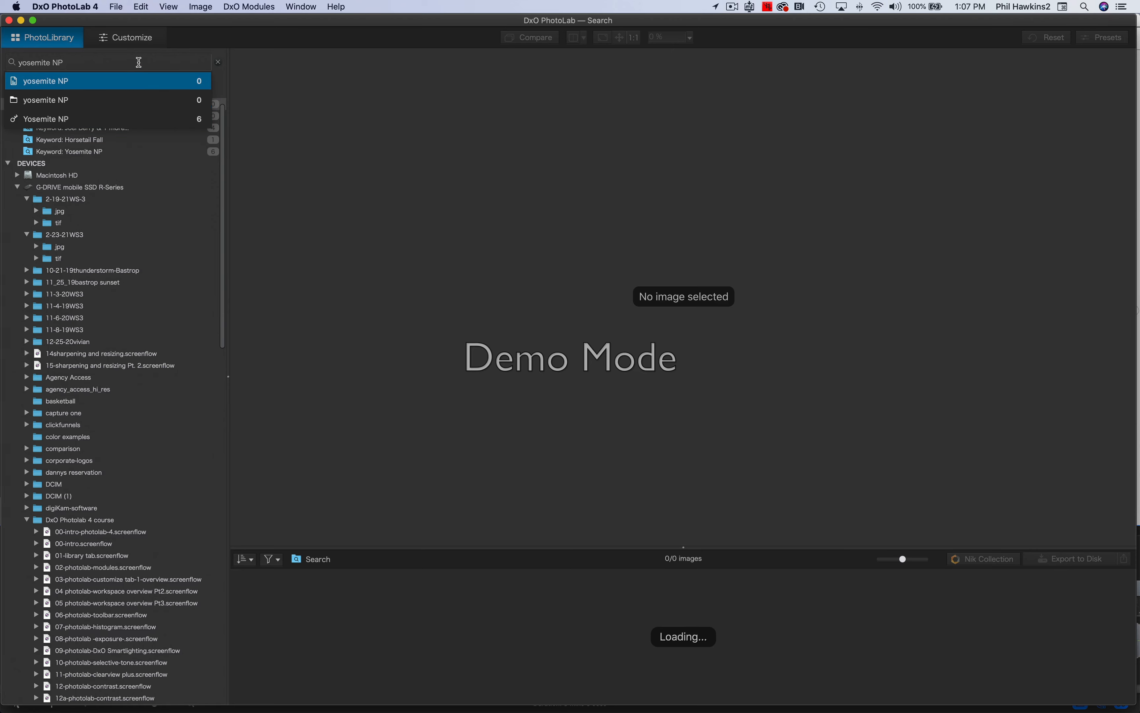
{"action": "type", "text": ","}
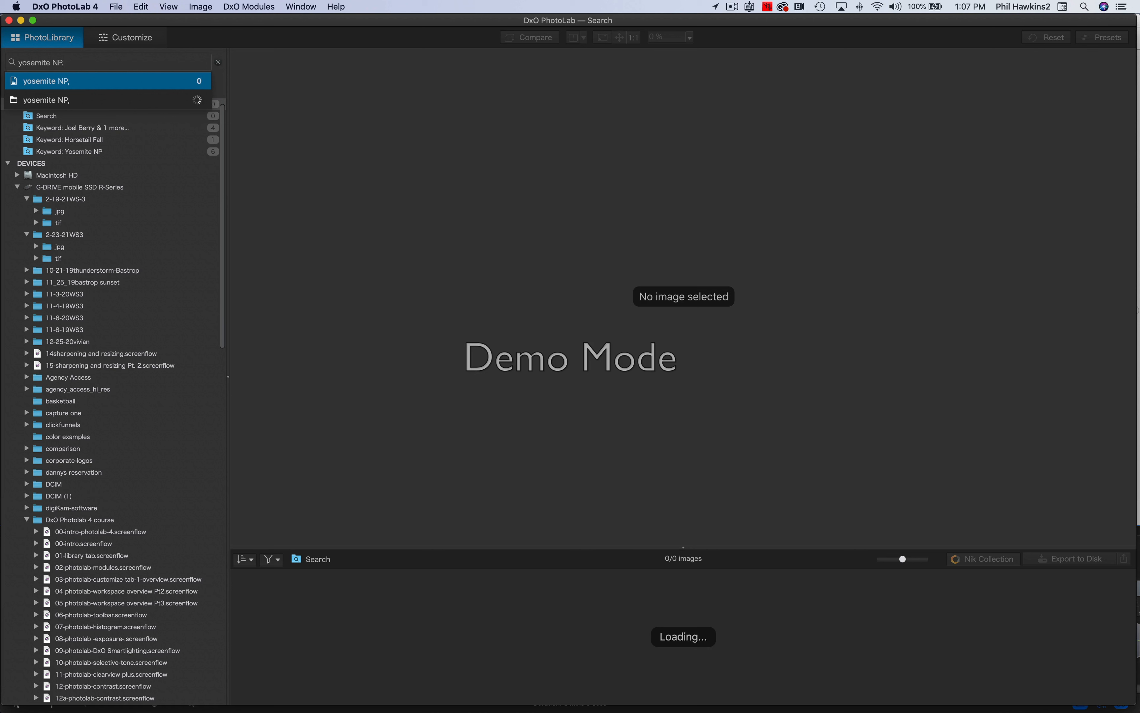
{"action": "key", "text": "BackSpace"}
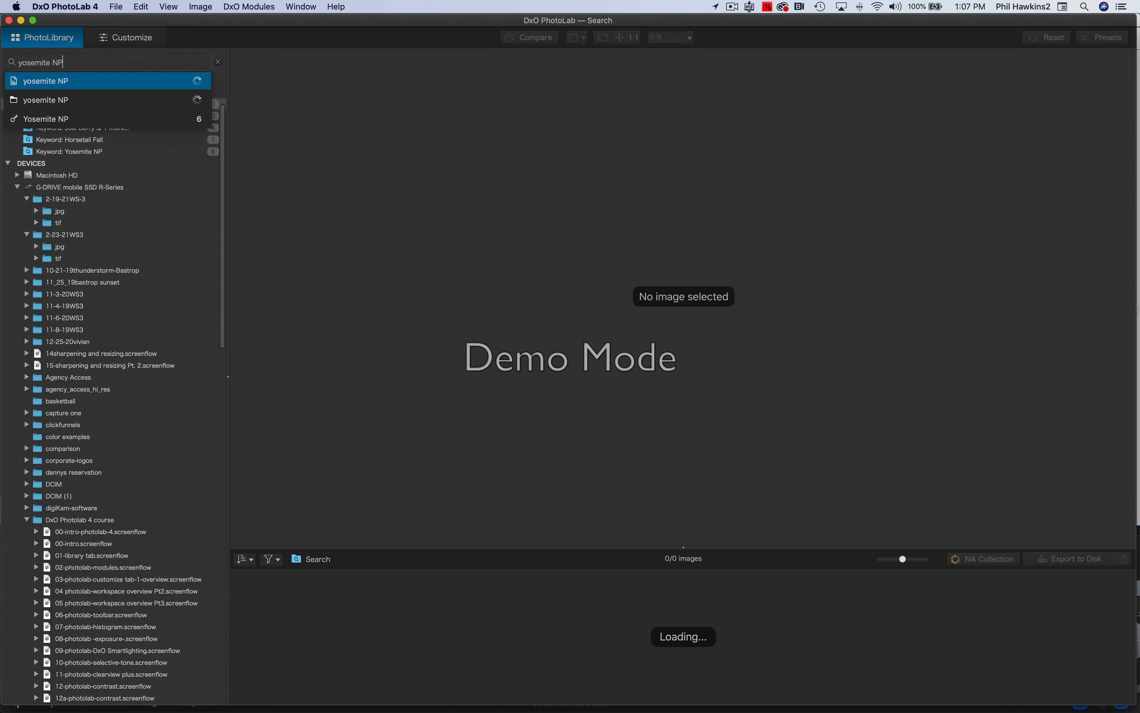